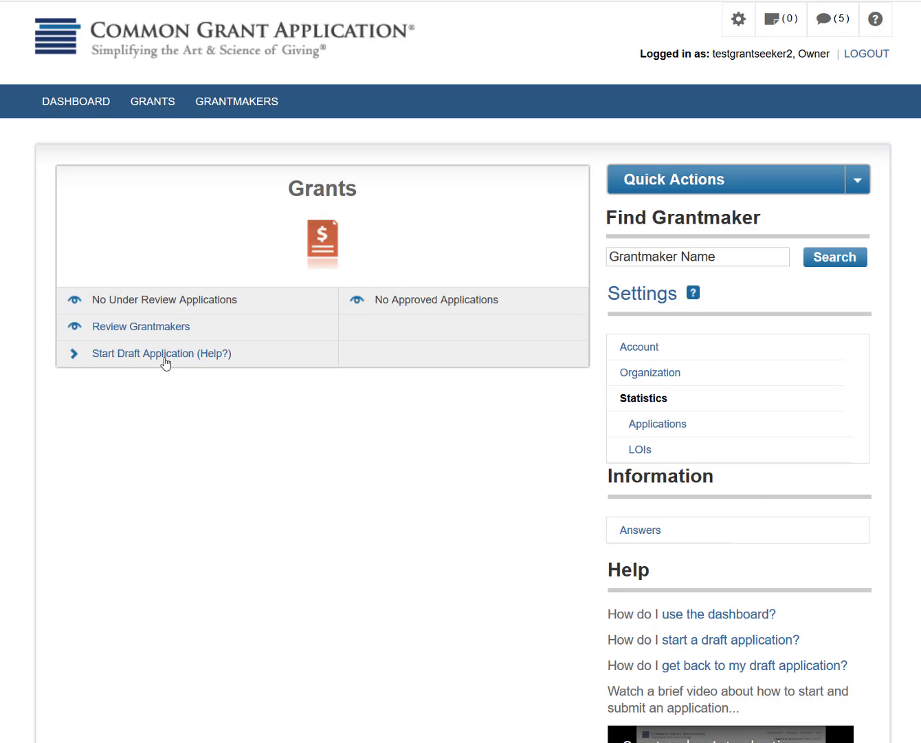
# Step: Start a draft of the Annual Grant Application offered by the grantmaker Foundation for Financial Planning
pyautogui.click(218, 355)
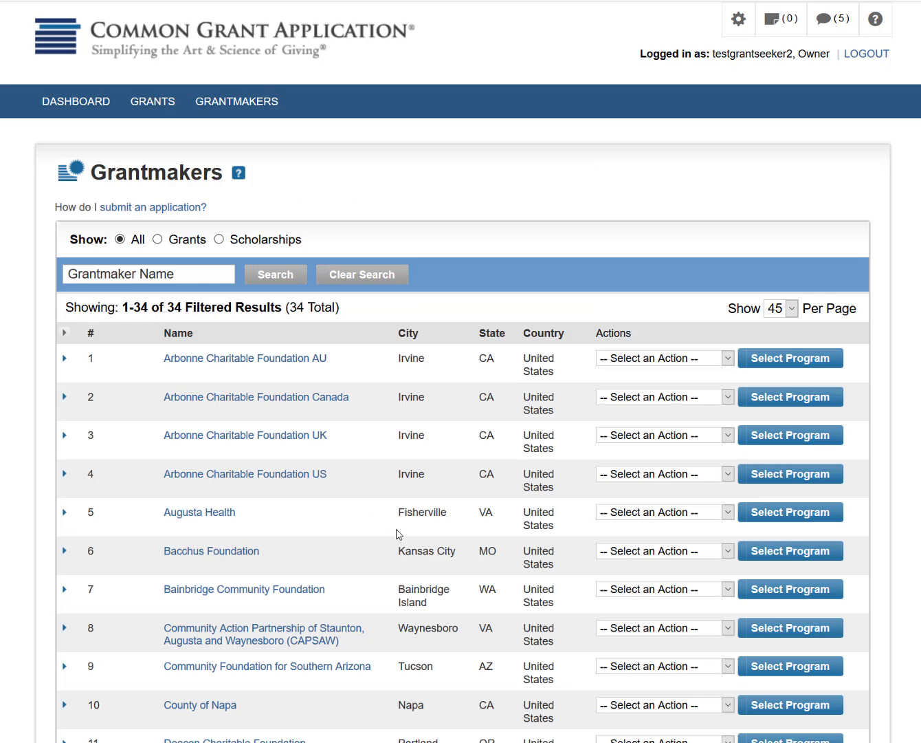
pyautogui.scroll(-7, 399, 534)
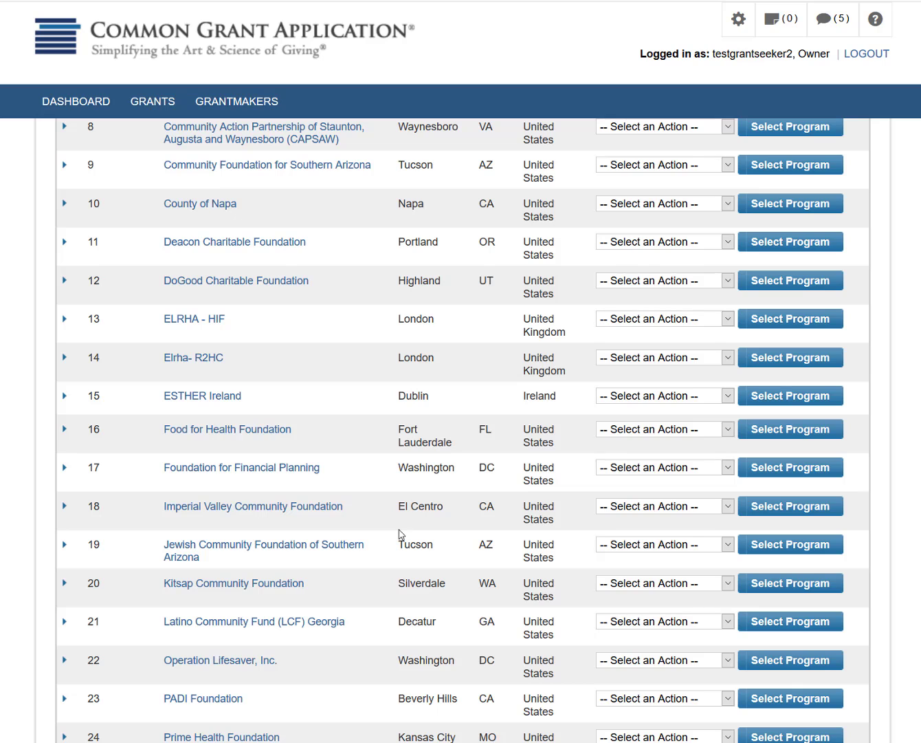
pyautogui.scroll(-1, 399, 533)
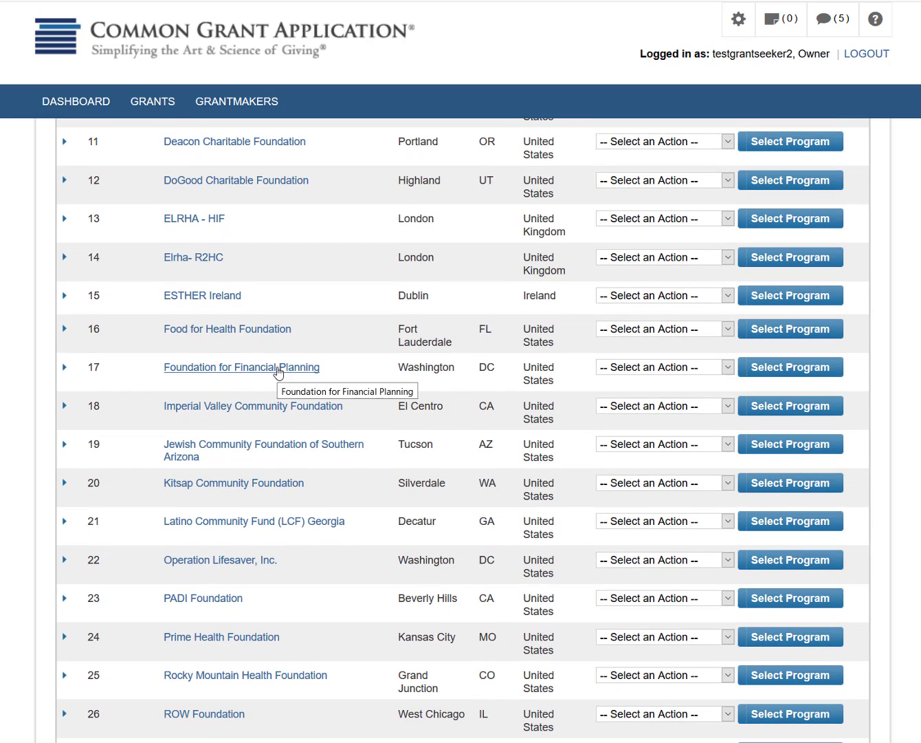
pyautogui.click(797, 374)
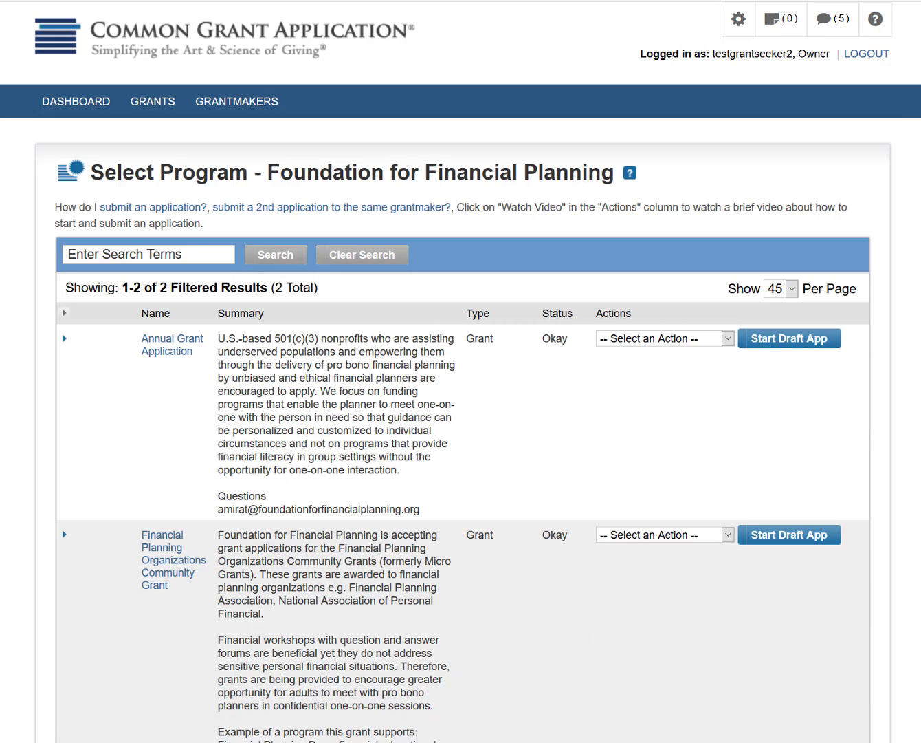
pyautogui.scroll(-3, 463, 430)
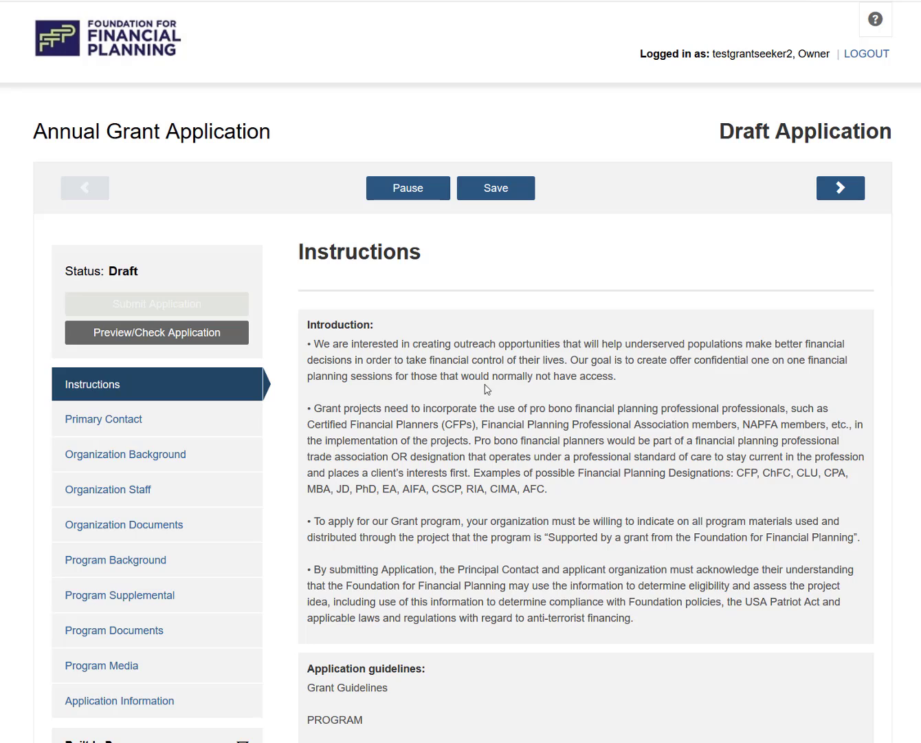
# Step: Read the Instructions page from the introduction through the application guidelines to the list of grant documents
pyautogui.scroll(-1, 246, 343)
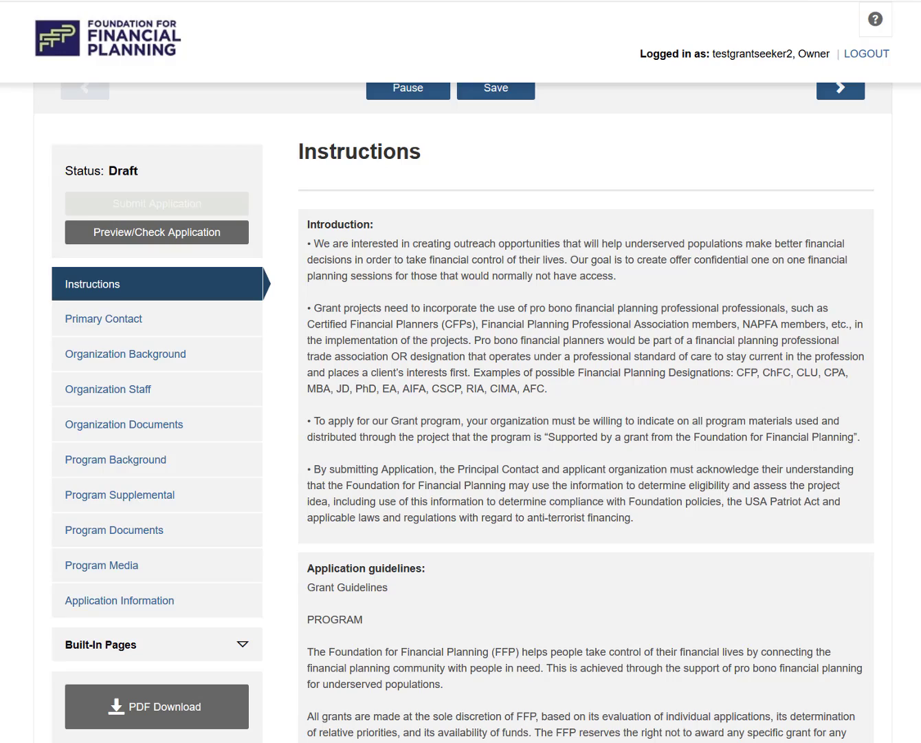
pyautogui.scroll(-8, 461, 412)
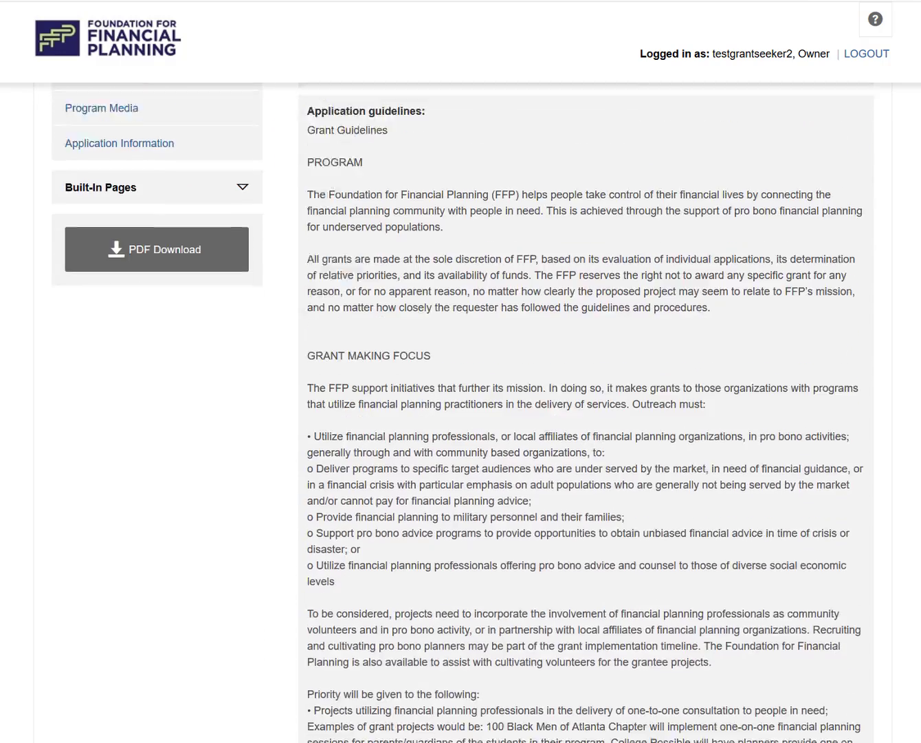
pyautogui.scroll(-15, 461, 413)
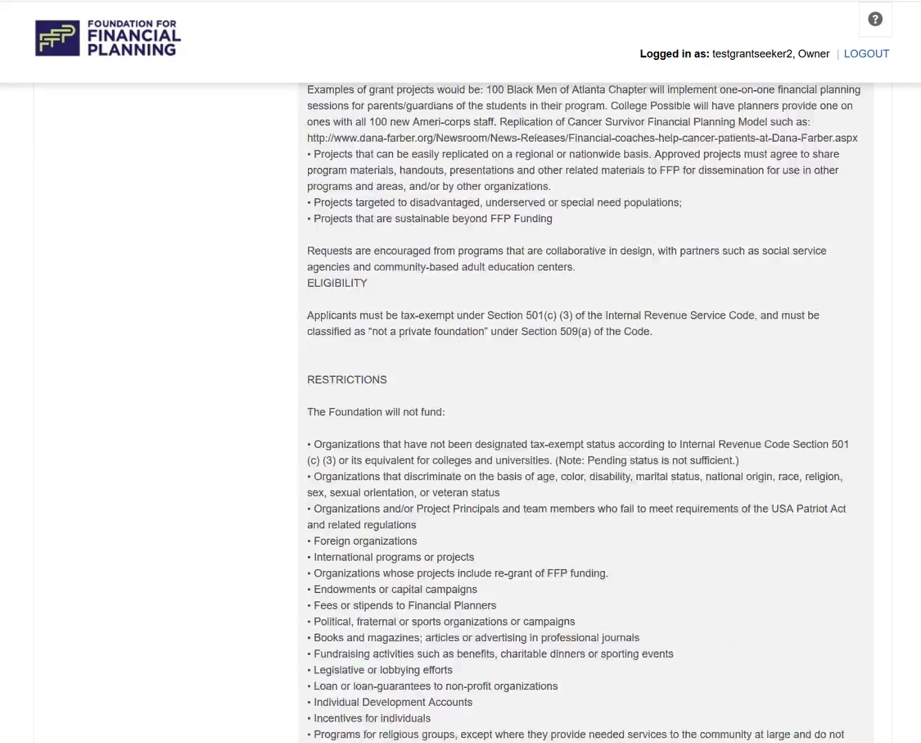
pyautogui.scroll(-15, 461, 413)
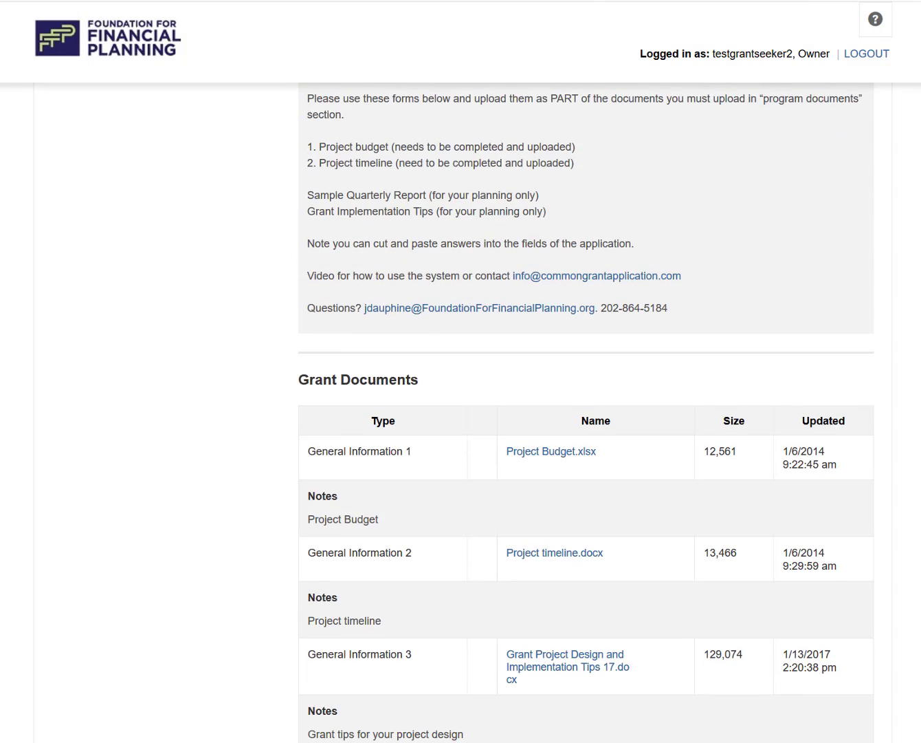
pyautogui.scroll(-2, 461, 412)
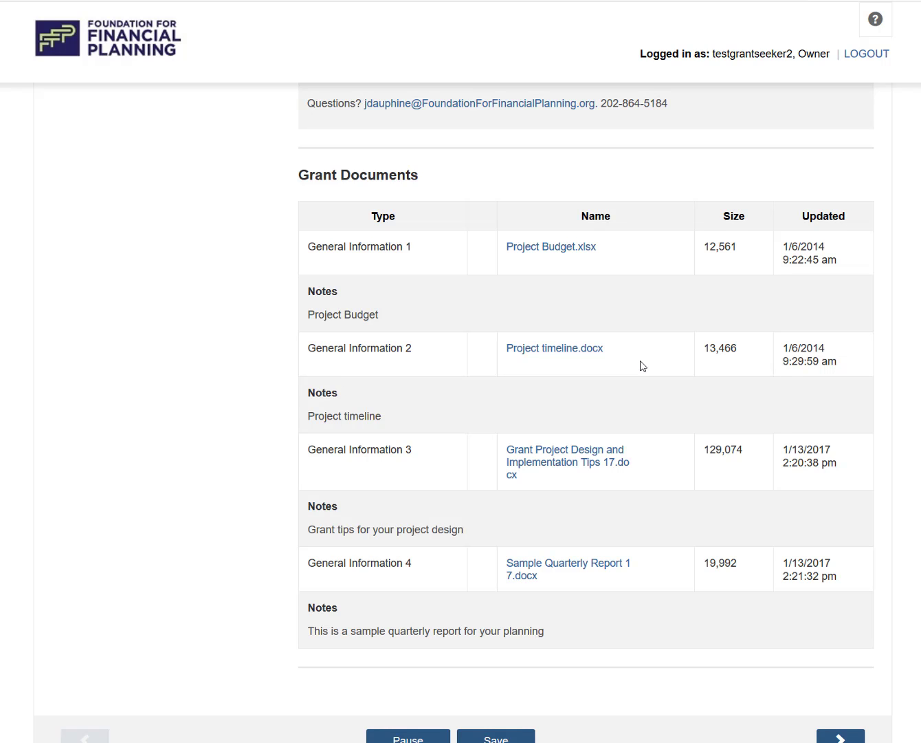
pyautogui.scroll(-3, 642, 366)
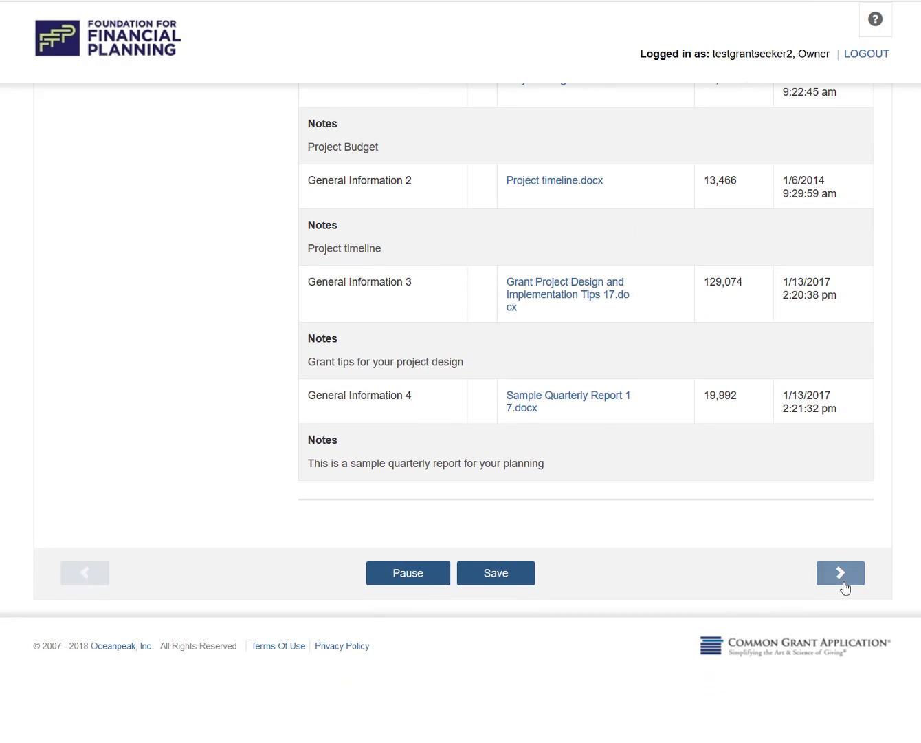
# Step: Continue to the Primary Contact page of the draft application and examine its contact fields
pyautogui.click(846, 584)
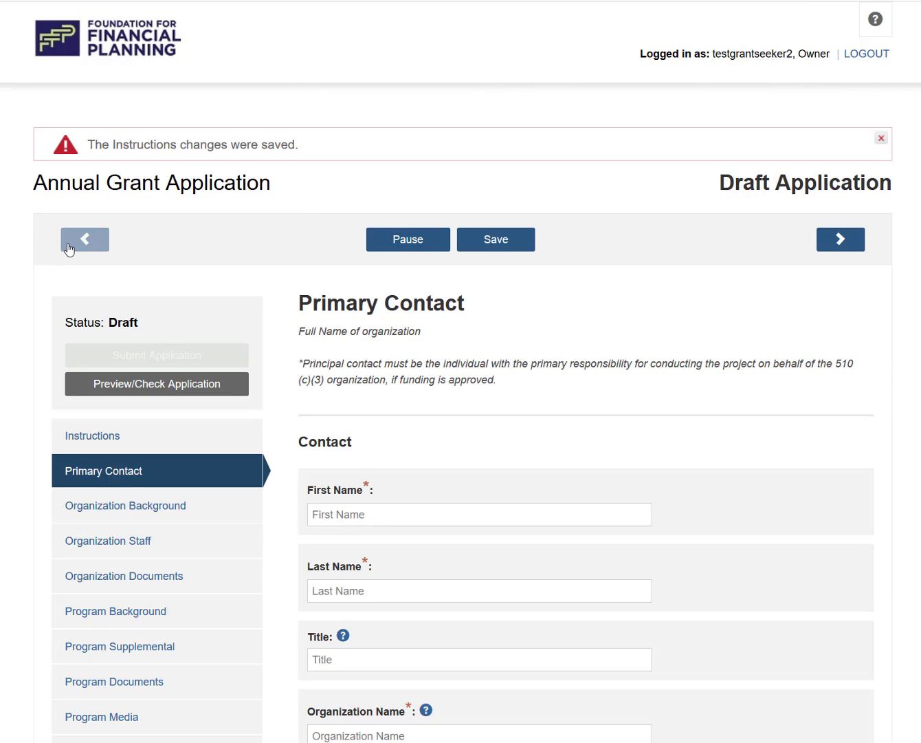
pyautogui.scroll(-2, 130, 534)
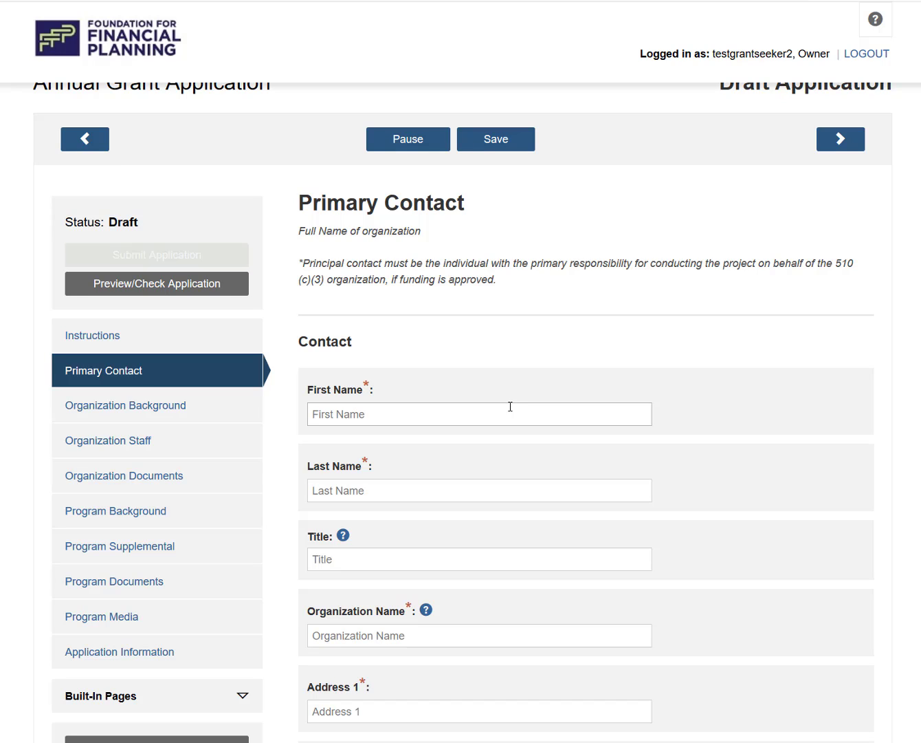
pyautogui.click(498, 141)
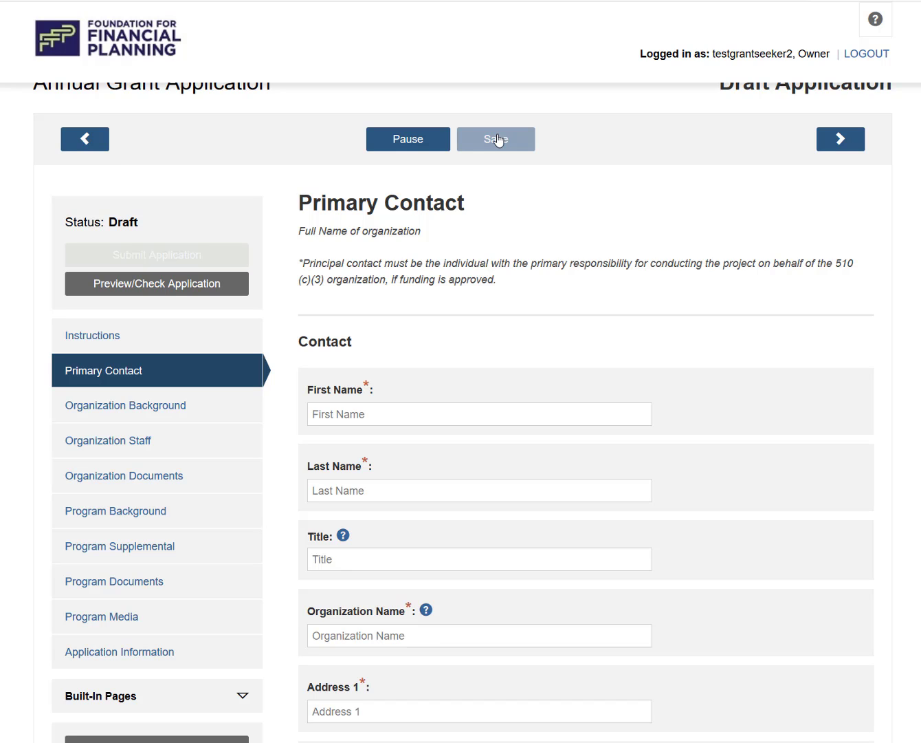
pyautogui.scroll(-3, 481, 212)
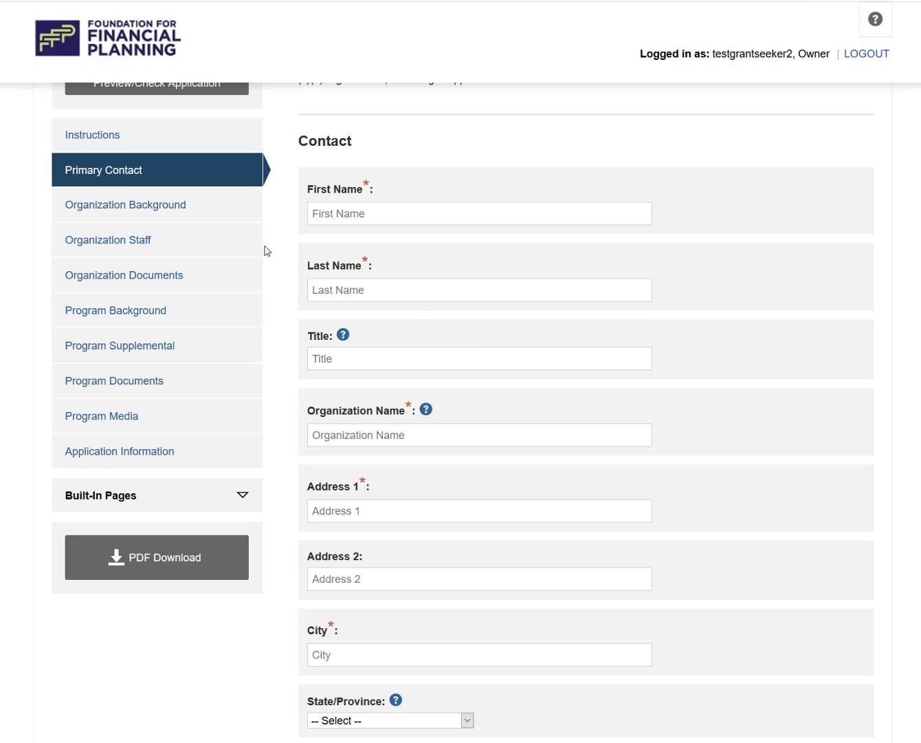
# Step: Go to the Organization Background page, enter "As you Type ..." as the Mission text, and enlarge its text box vertically
pyautogui.click(157, 207)
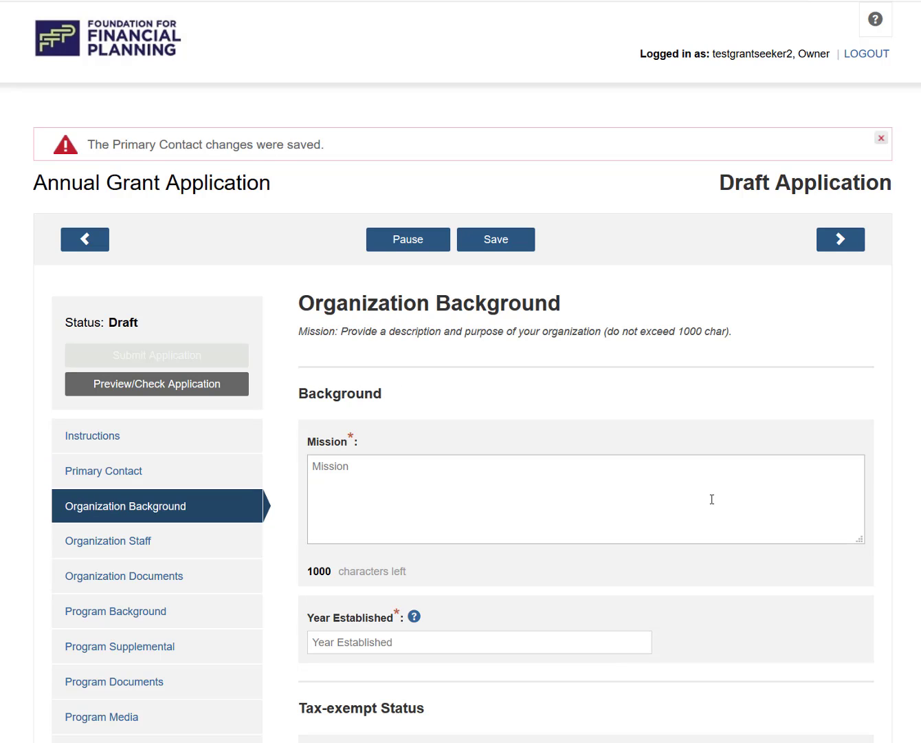
pyautogui.scroll(-2, 332, 421)
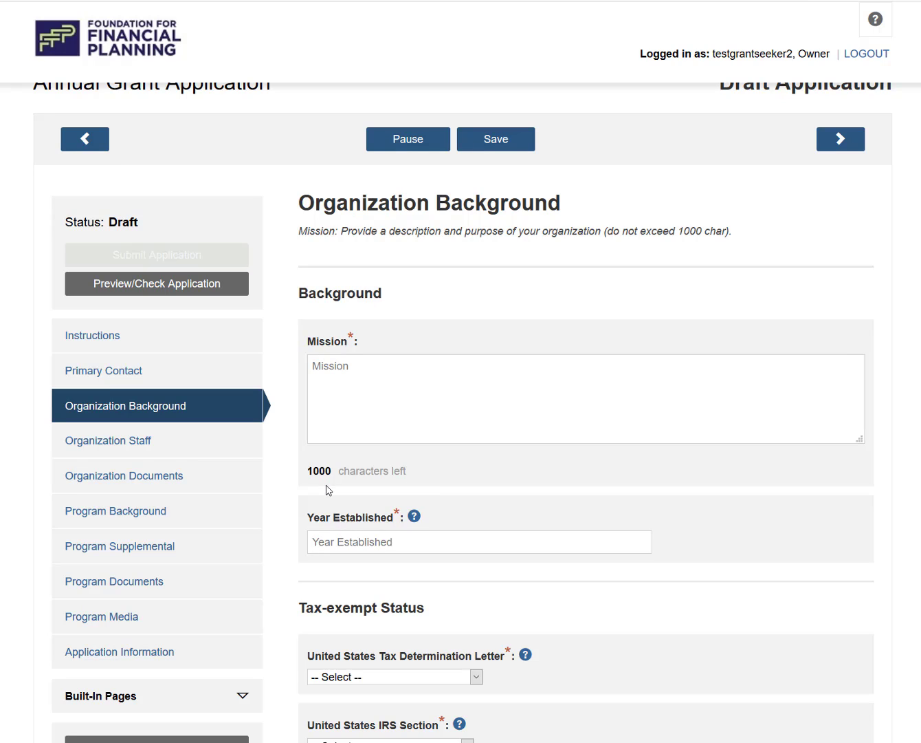
pyautogui.click(337, 378)
pyautogui.write('As you ')
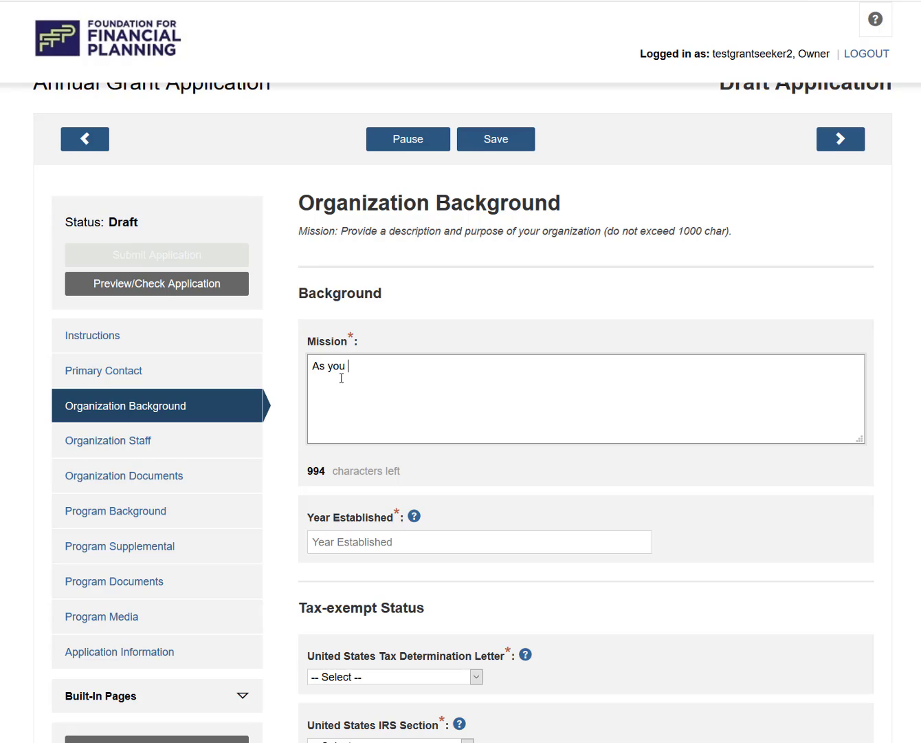
pyautogui.write('Type ...')
pyautogui.moveTo(857, 436); pyautogui.dragTo(871, 542)
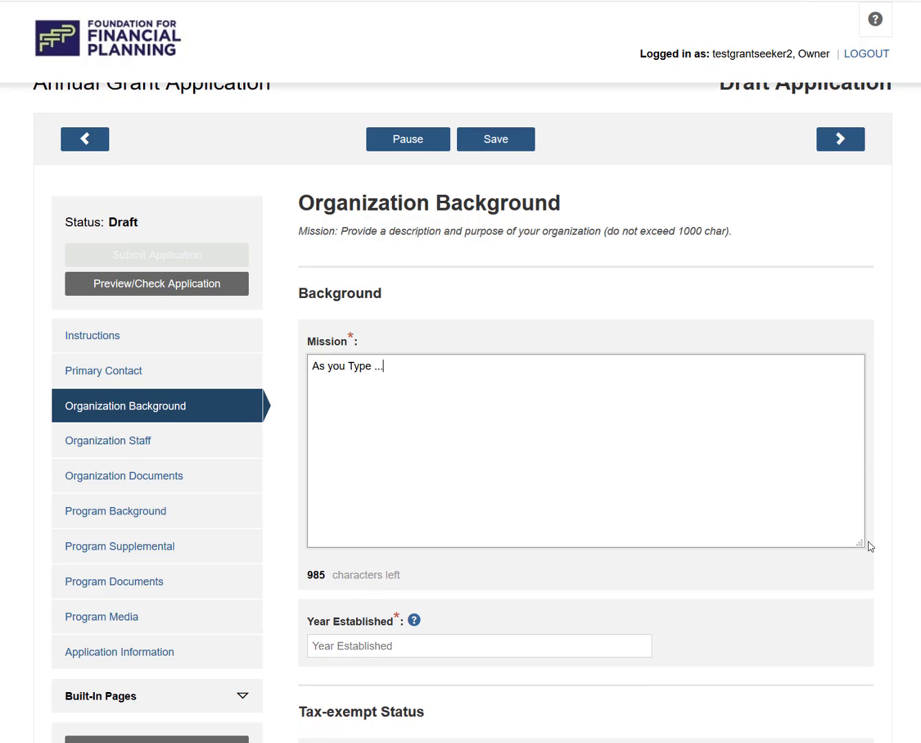
# Step: Visit the Organization Staff and Organization Documents pages, and inspect the upload form for the tax-exempt determination letter without uploading a file
pyautogui.scroll(2, 110, 474)
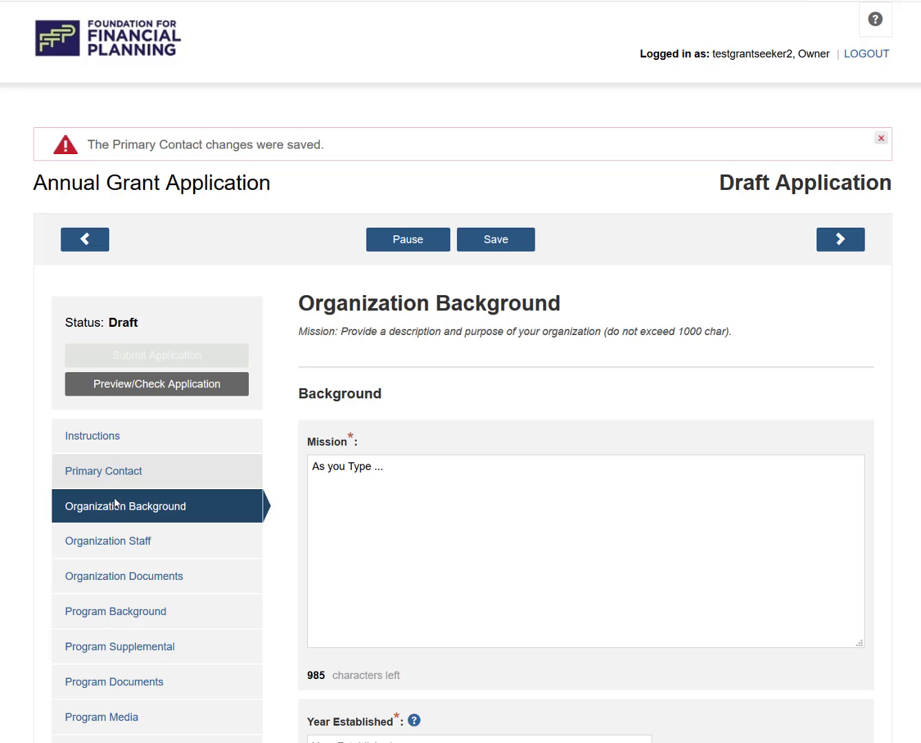
pyautogui.click(115, 541)
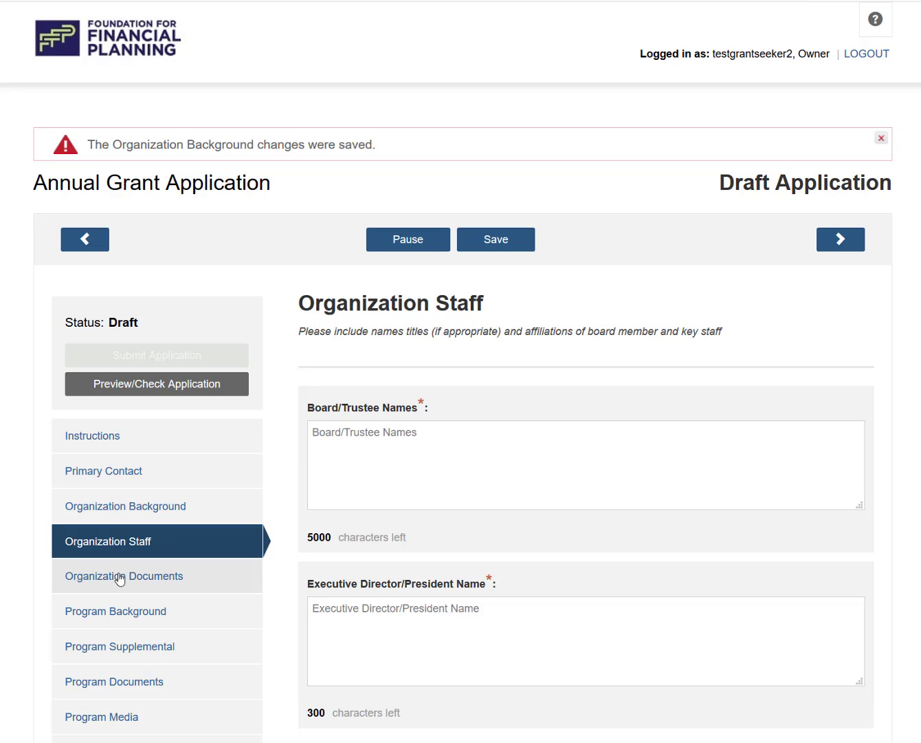
pyautogui.click(116, 577)
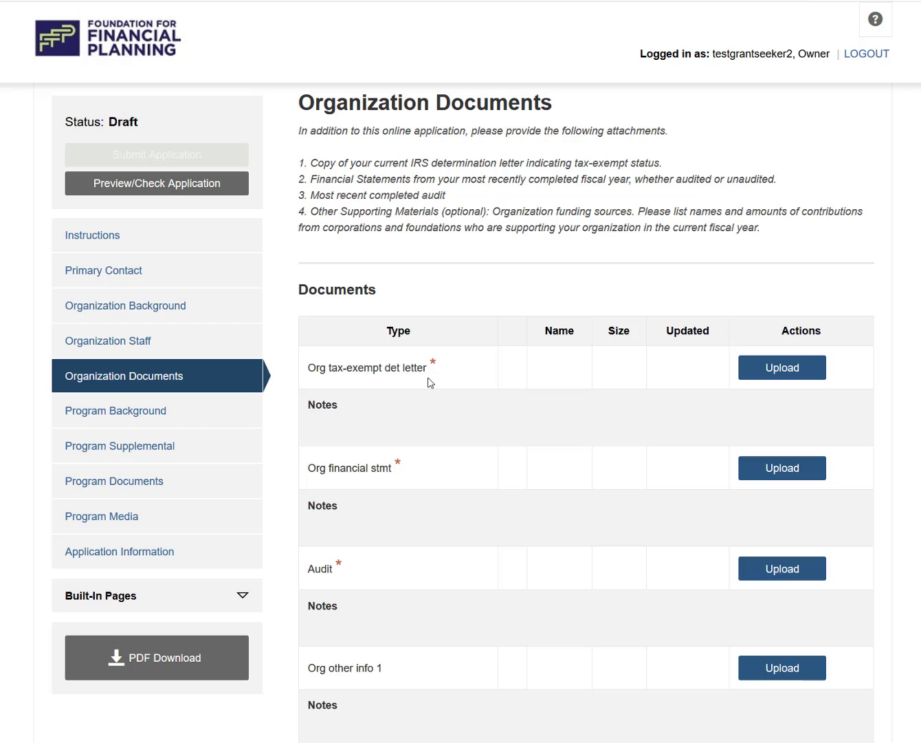
pyautogui.click(783, 368)
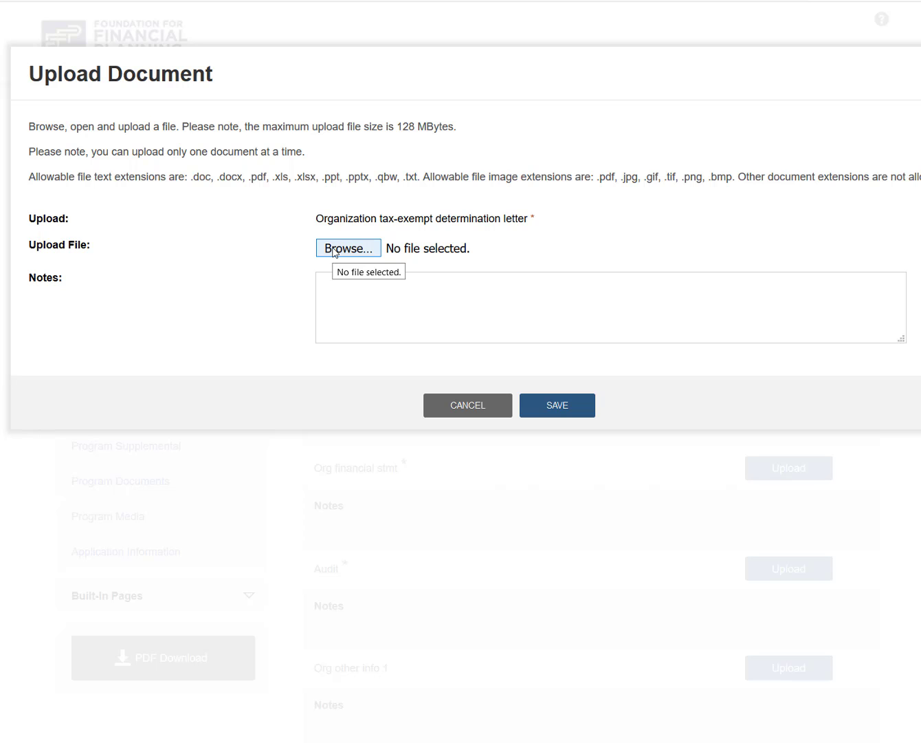
pyautogui.click(480, 611)
# Step: Look over the Program Background, Program Supplemental and Program Documents pages of the draft application
pyautogui.scroll(-3, 349, 605)
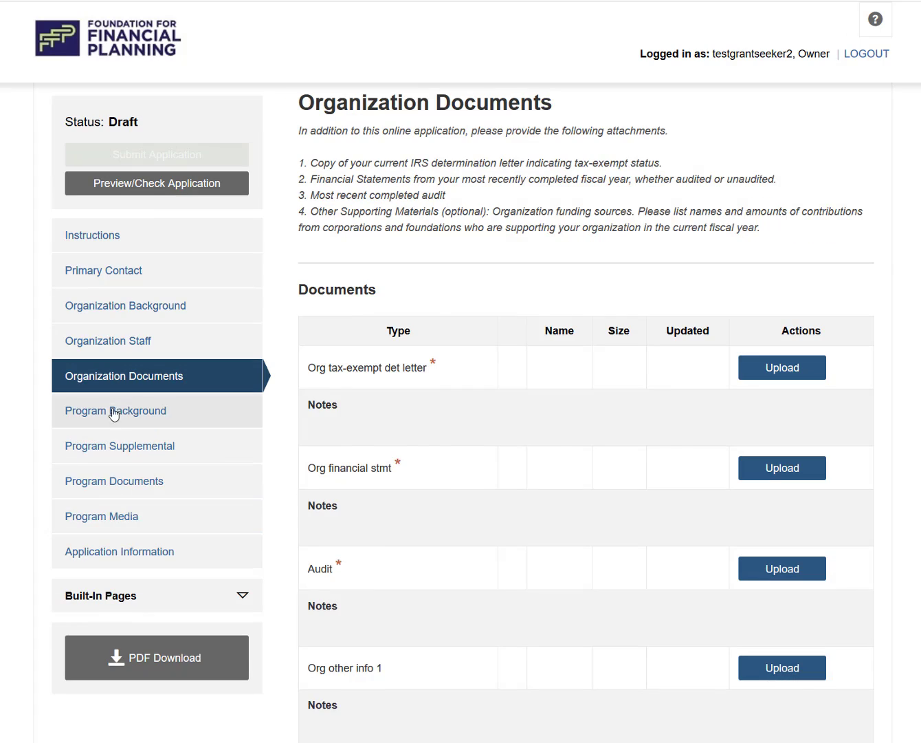
pyautogui.scroll(3, 114, 412)
pyautogui.click(114, 617)
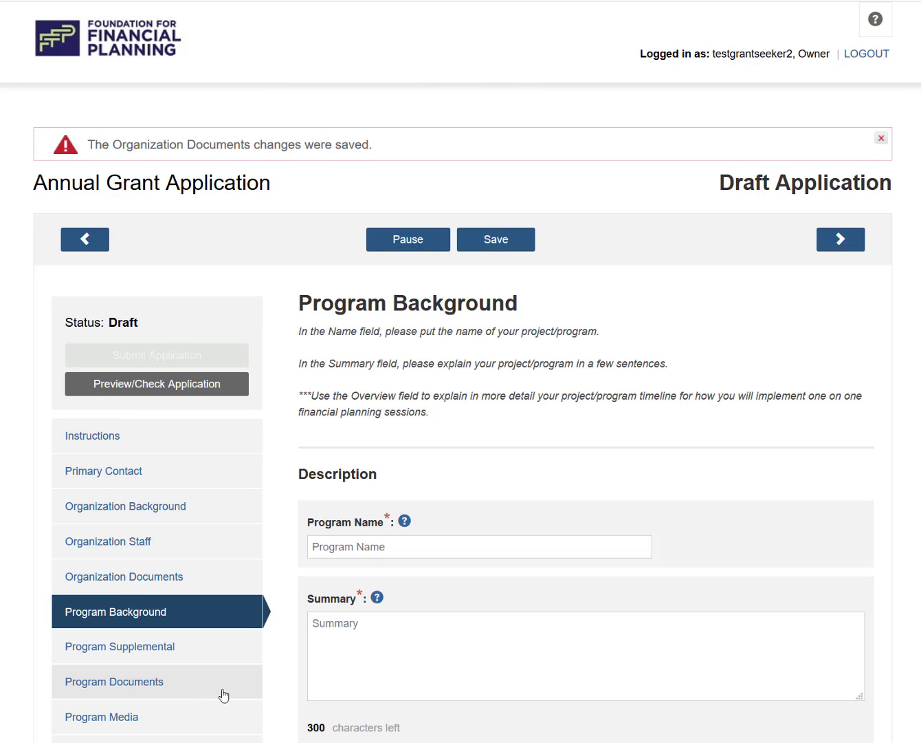
pyautogui.scroll(-4, 213, 670)
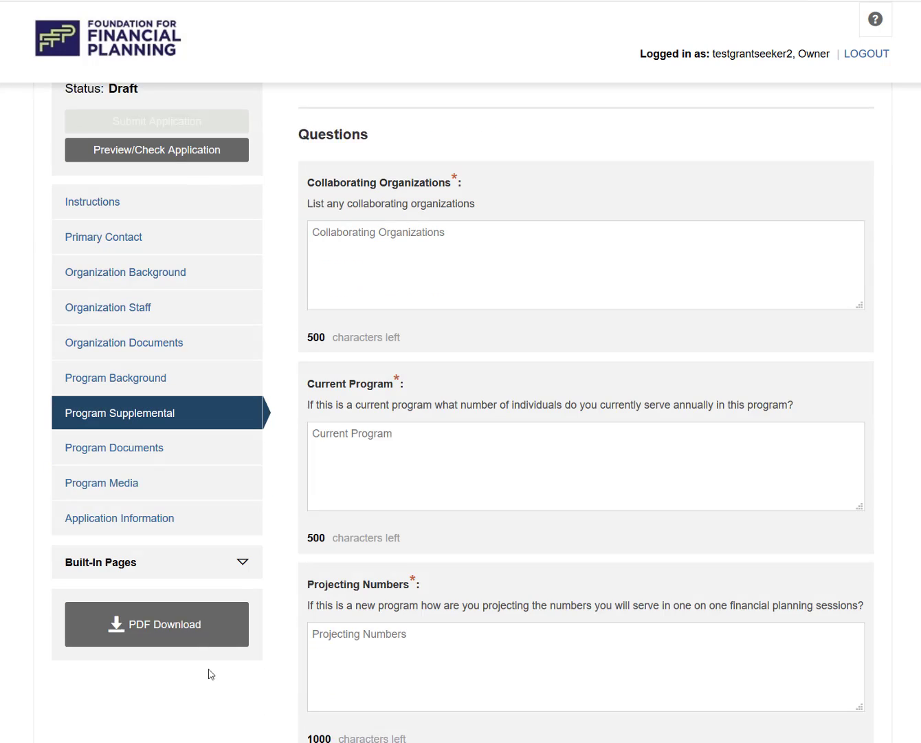
pyautogui.click(101, 381)
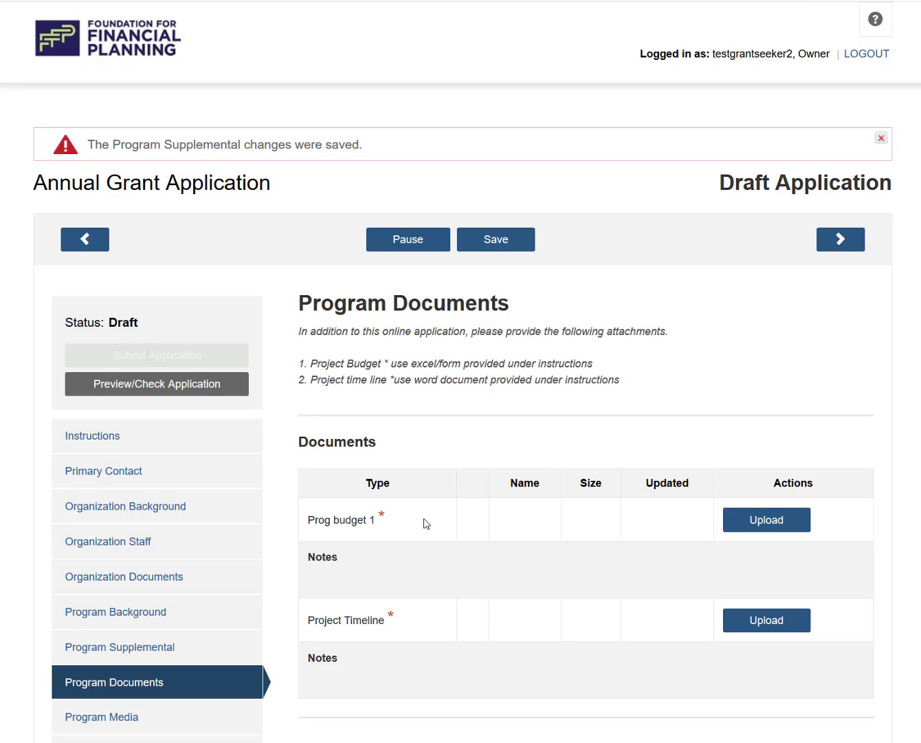
pyautogui.scroll(-3, 491, 530)
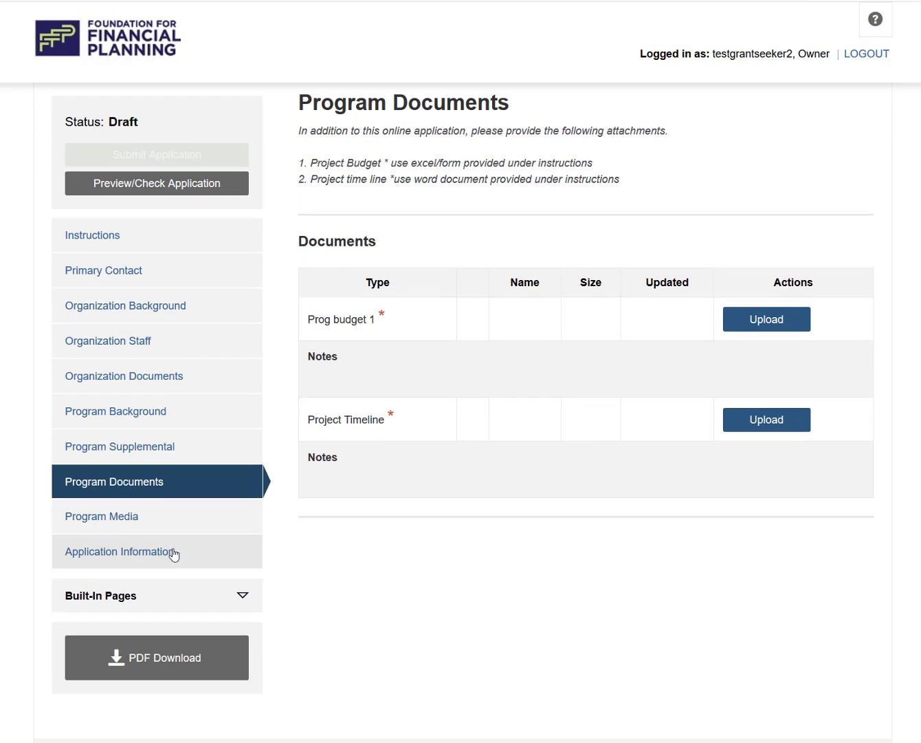
# Step: Go to the Program Media page and inspect the video upload form with its URL option, leaving it without uploading
pyautogui.click(111, 526)
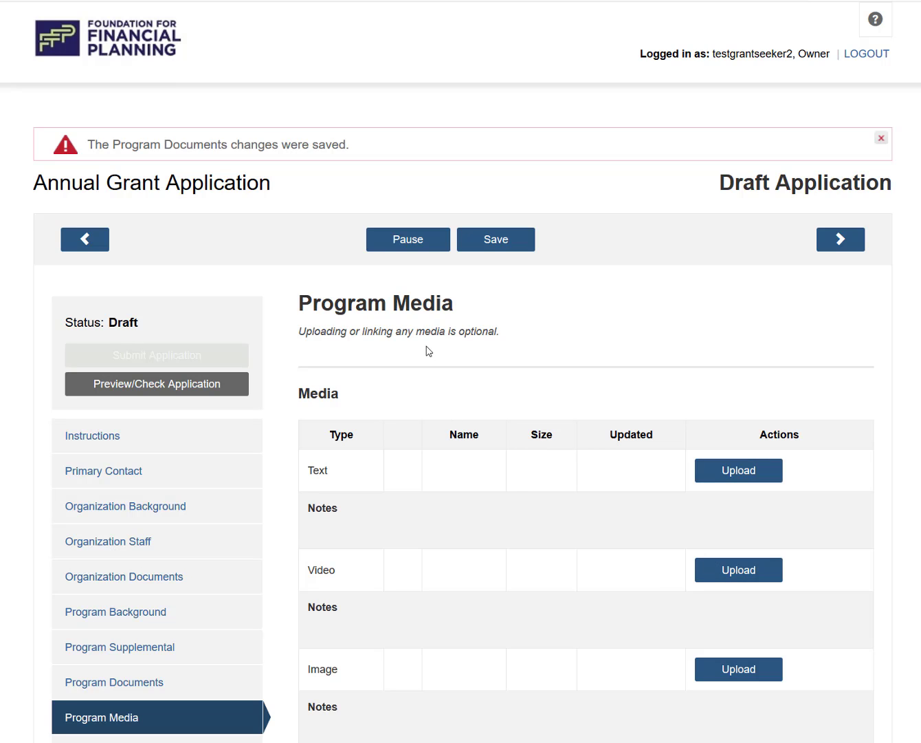
pyautogui.click(737, 569)
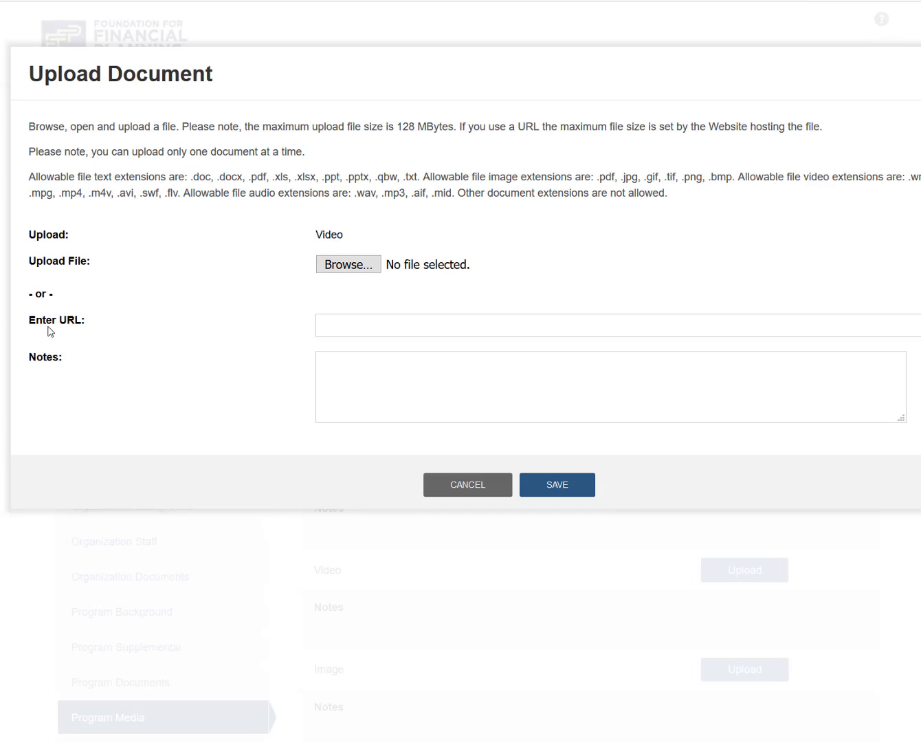
pyautogui.click(359, 328)
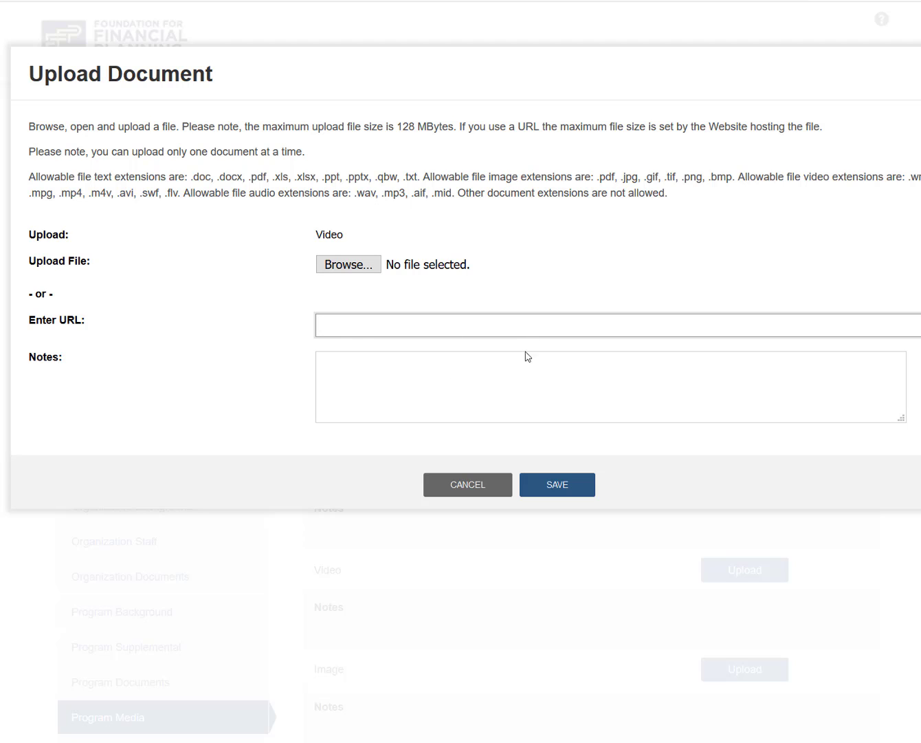
pyautogui.click(461, 490)
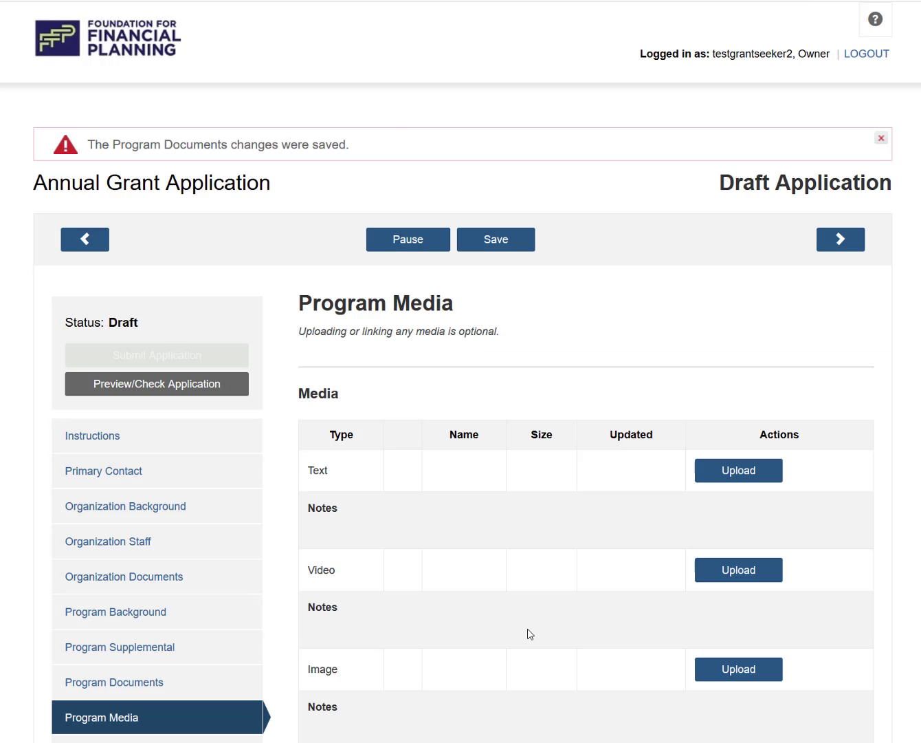
# Step: Go to the Application Information page to view the Amount Requested and Match questions
pyautogui.scroll(-3, 528, 632)
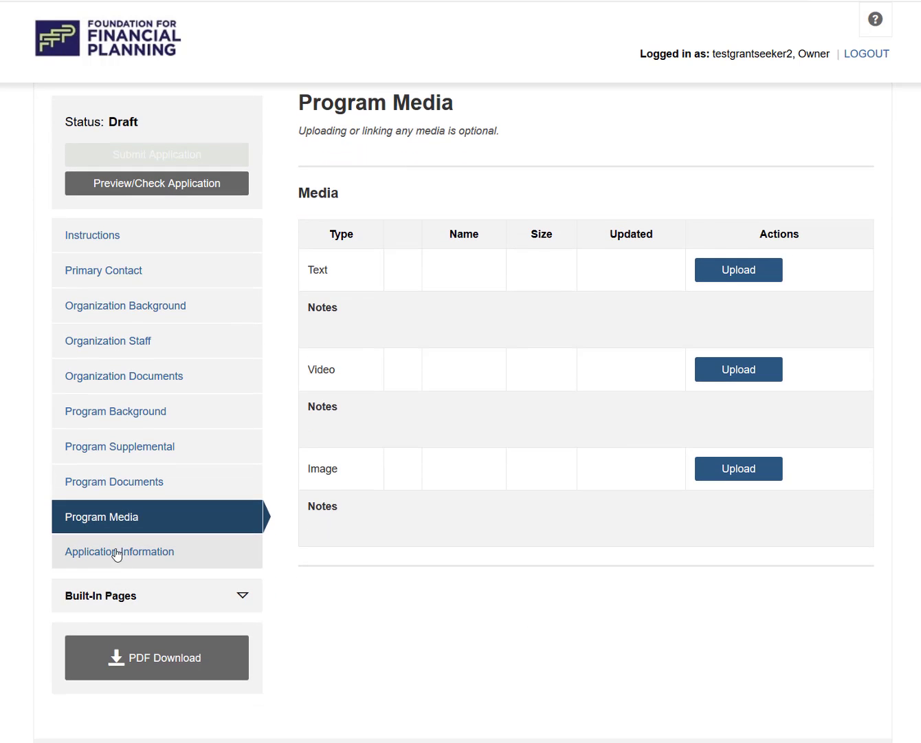
pyautogui.scroll(3, 116, 550)
pyautogui.click(159, 740)
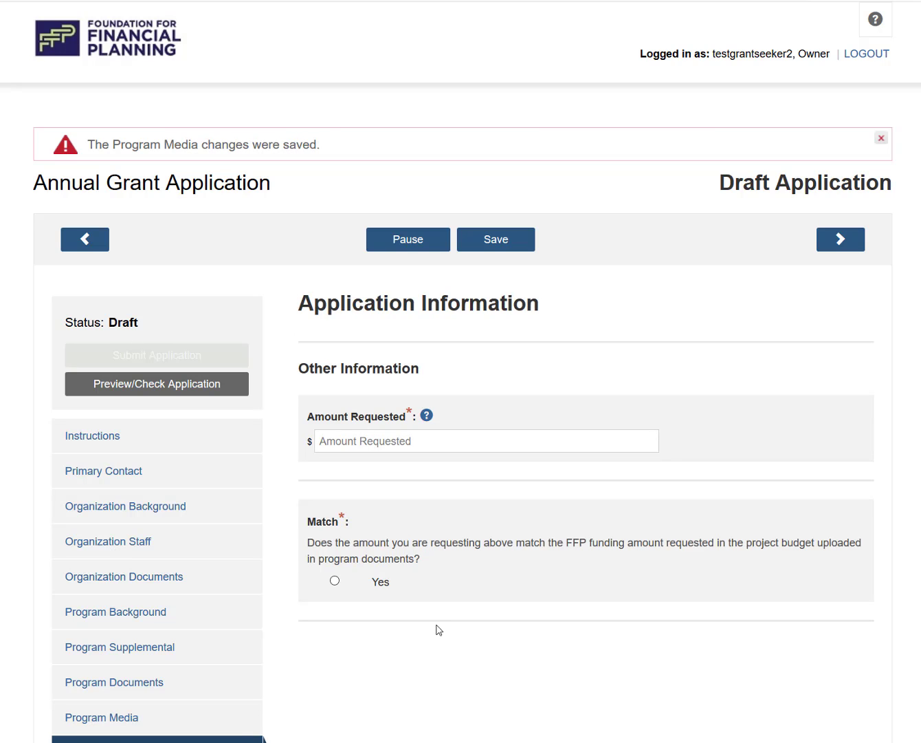
# Step: Proceed to the application check and examine the listed reasons that concern submission of the draft
pyautogui.click(842, 240)
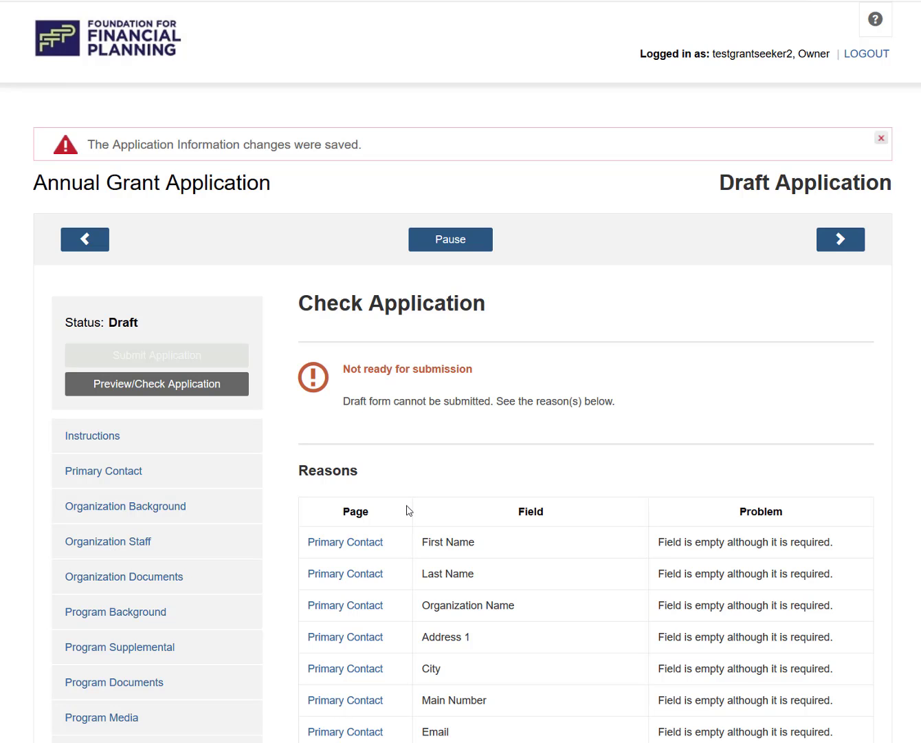
pyautogui.scroll(-2, 407, 511)
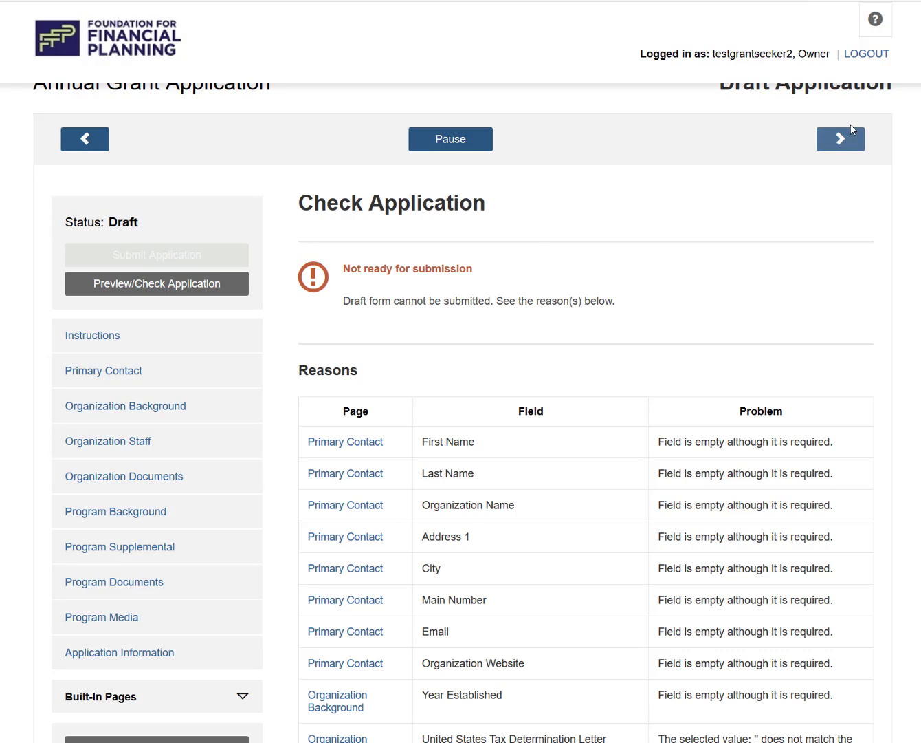
pyautogui.click(831, 140)
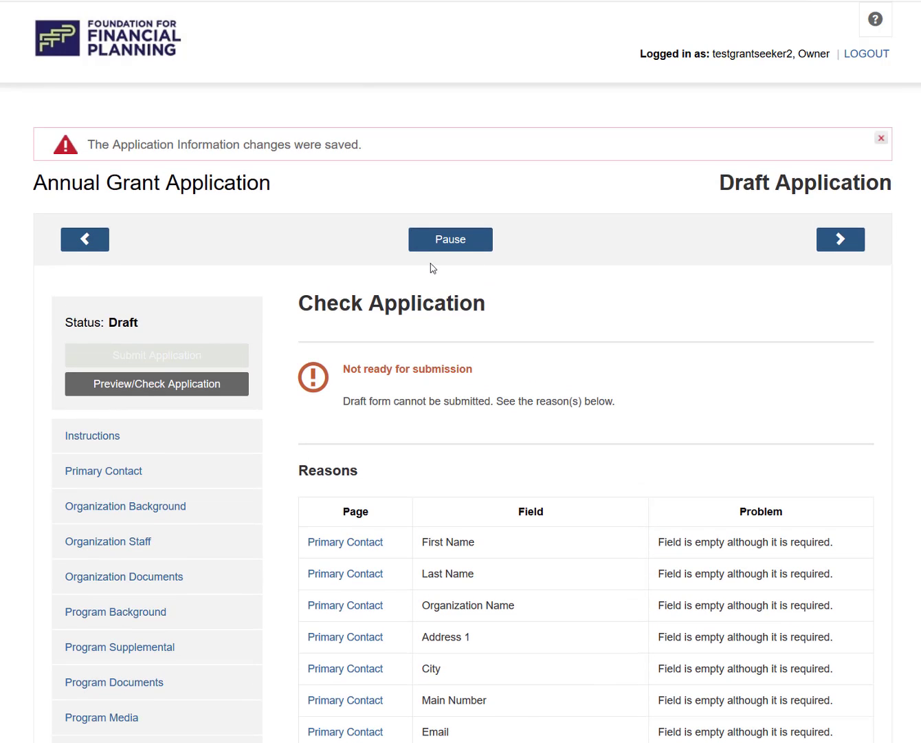
# Step: Pause the draft application to return to the dashboard
pyautogui.click(443, 245)
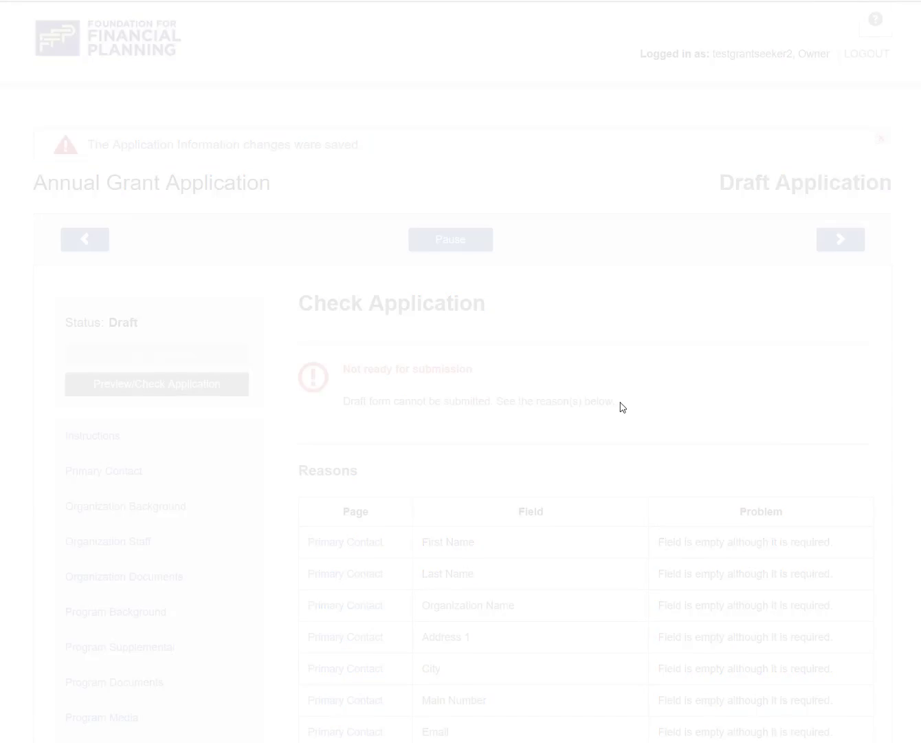
pyautogui.click(549, 196)
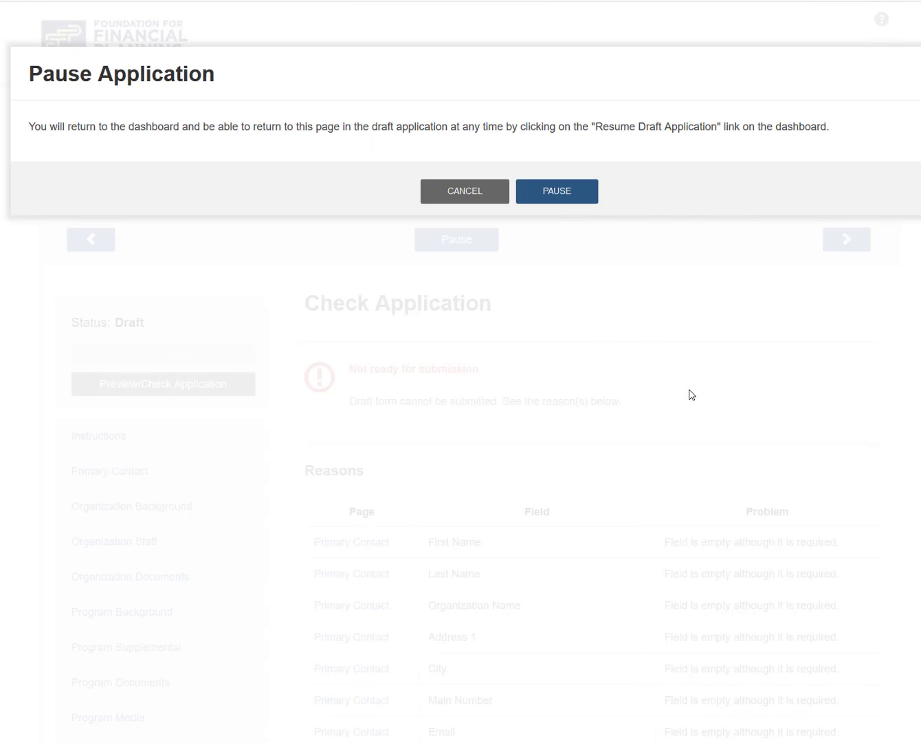